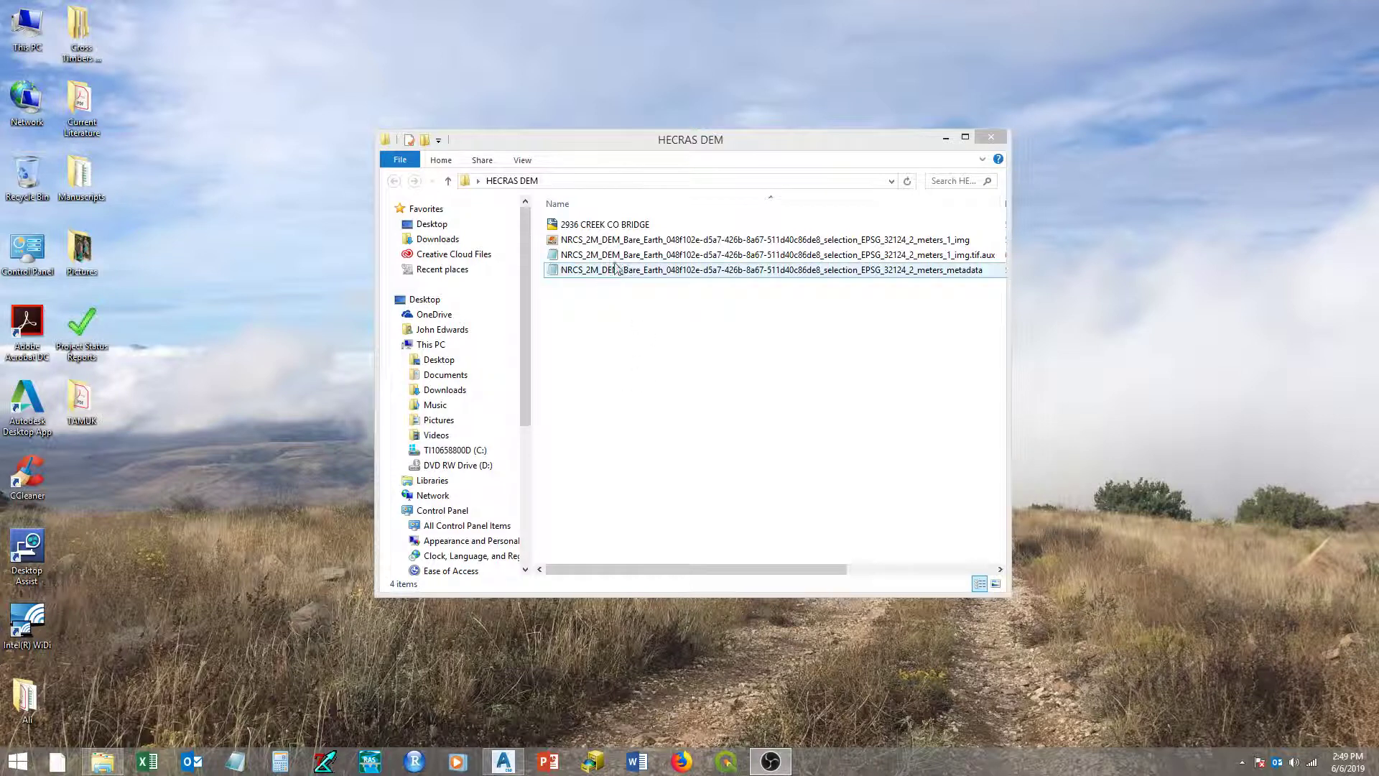
- Clear the DEM file selection and launch QGIS with an empty project
click(589, 241)
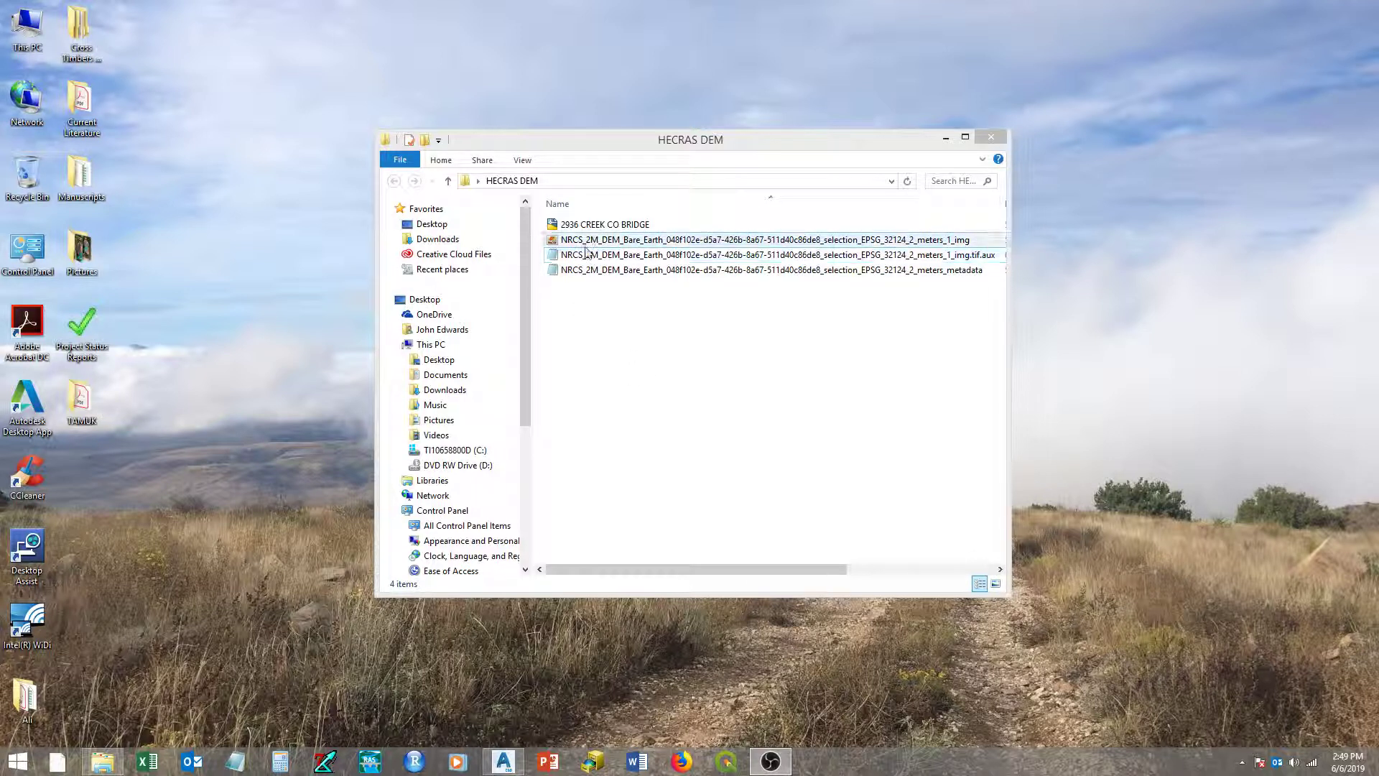
click(614, 297)
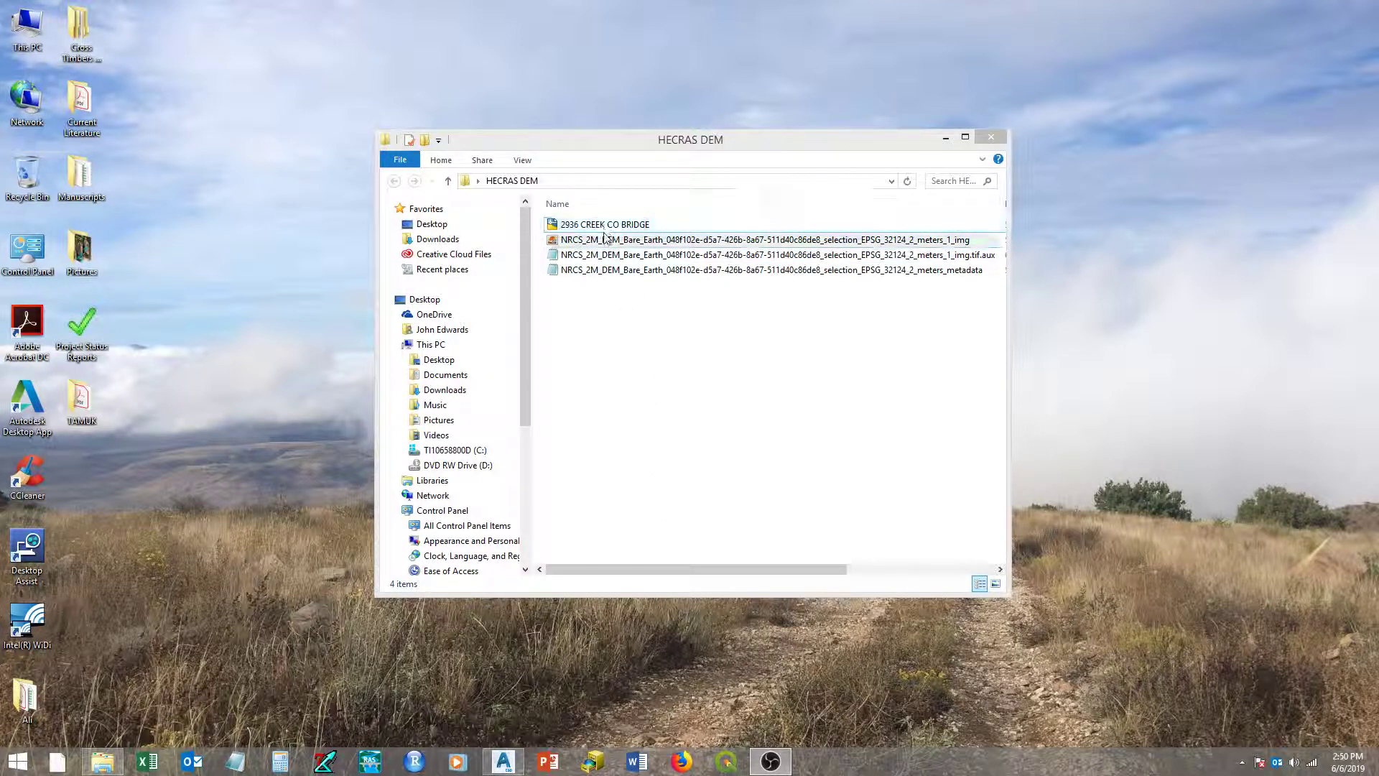
click(726, 764)
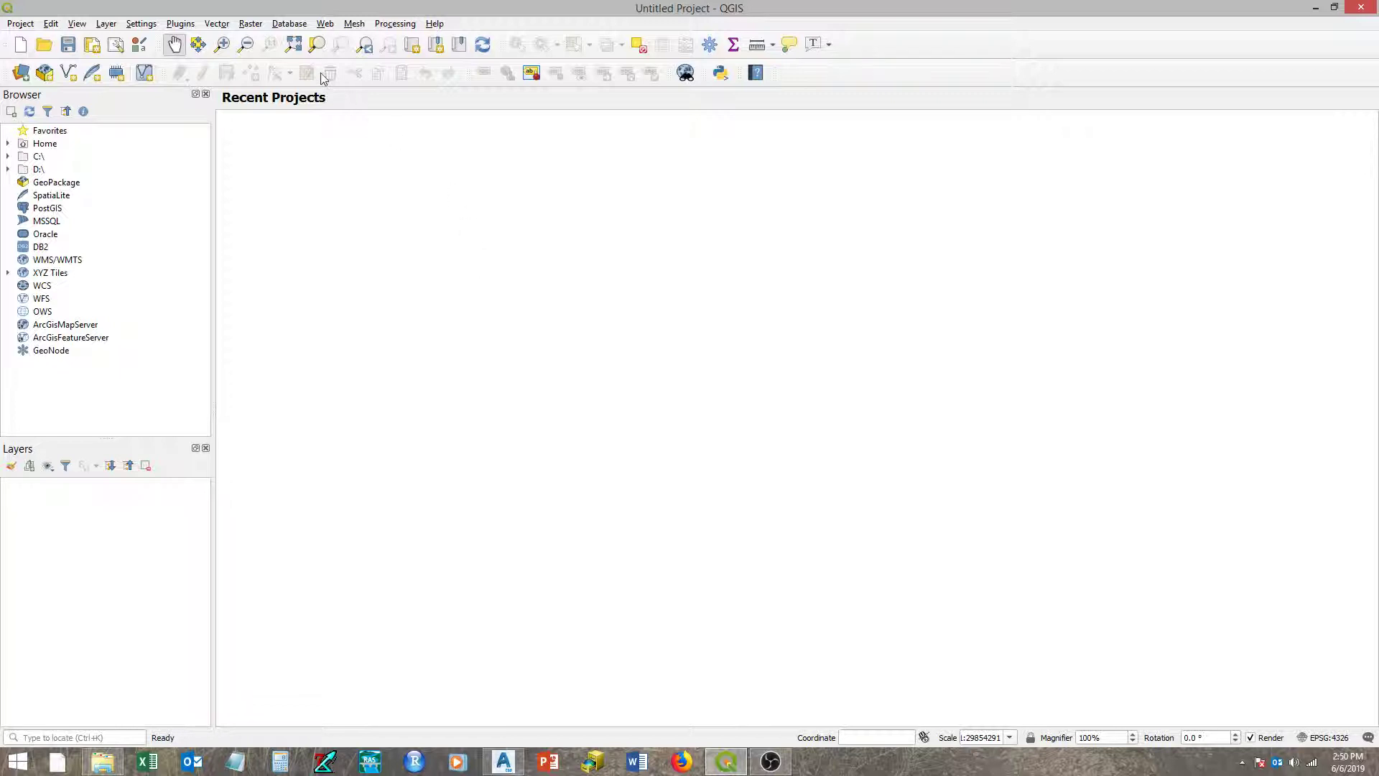
- Glance at the Raster menu, then bring up the Layer > Add Layer options
click(250, 23)
click(316, 162)
click(106, 25)
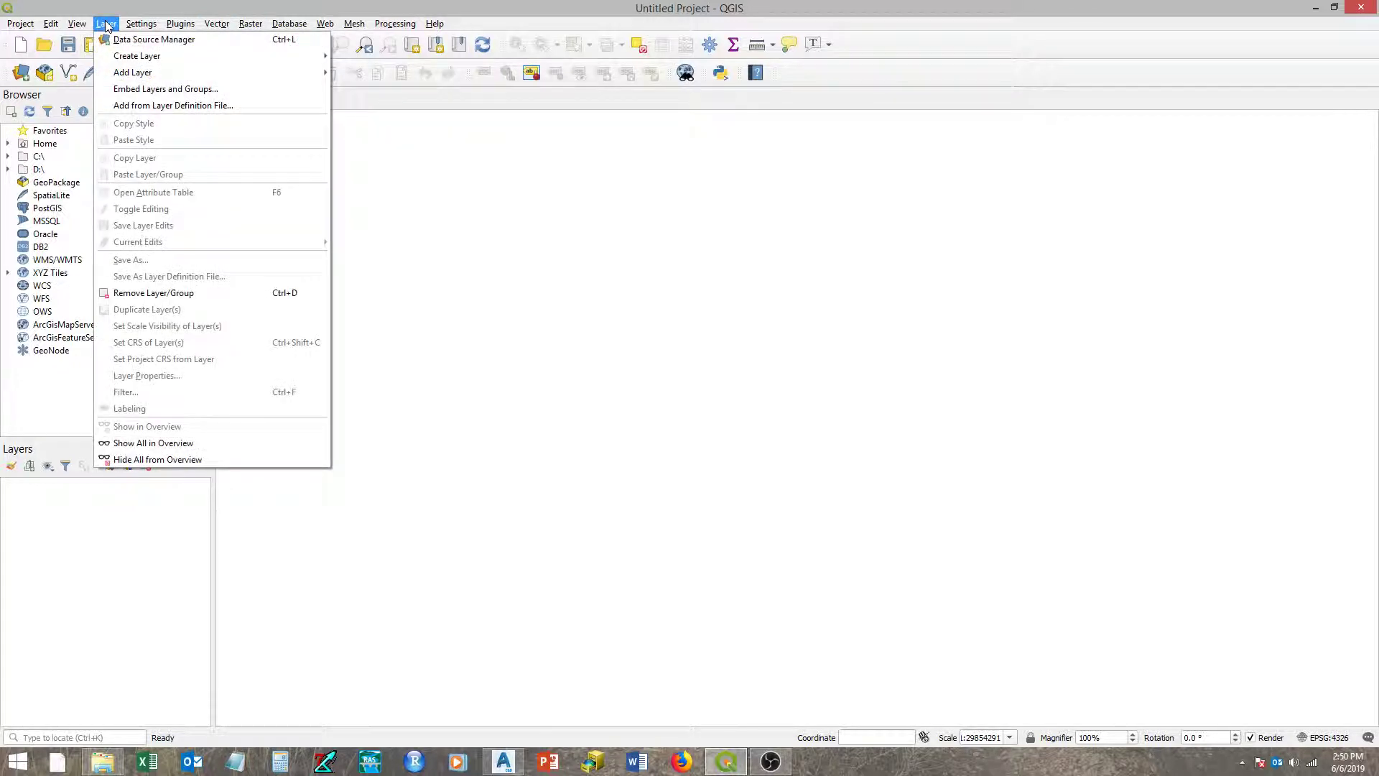
mouse_move(216, 72)
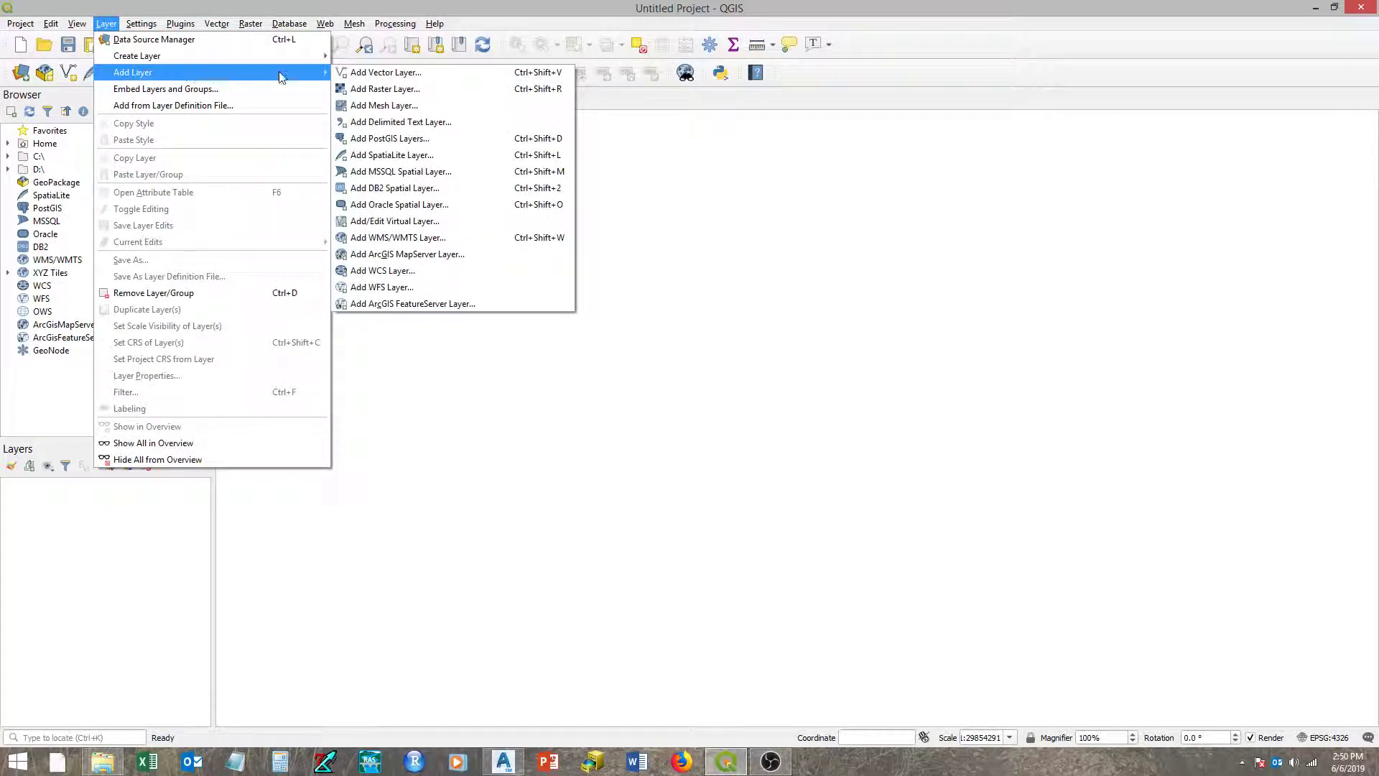
- Add the NRCS bare-earth DEM TIFF from the HECRAS DEM folder as a raster layer
click(393, 87)
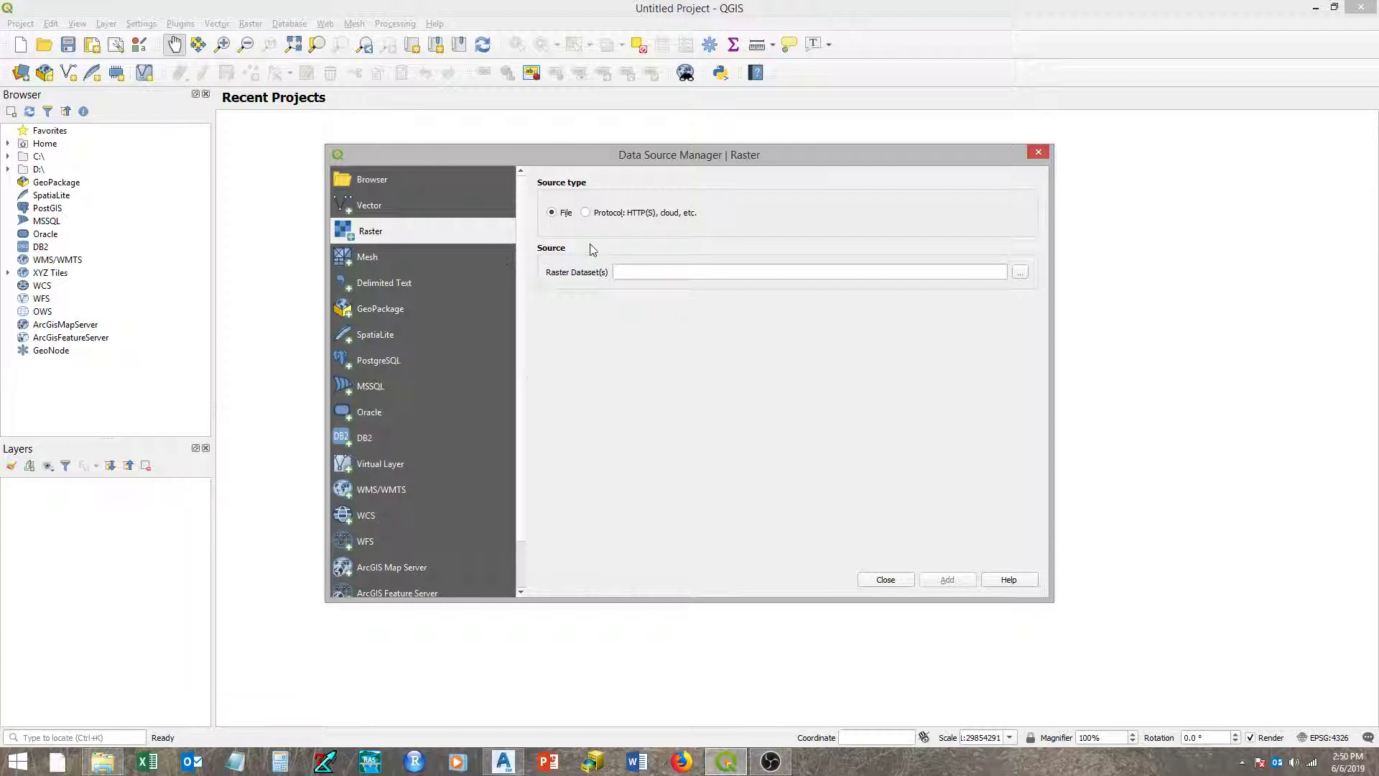
click(1022, 273)
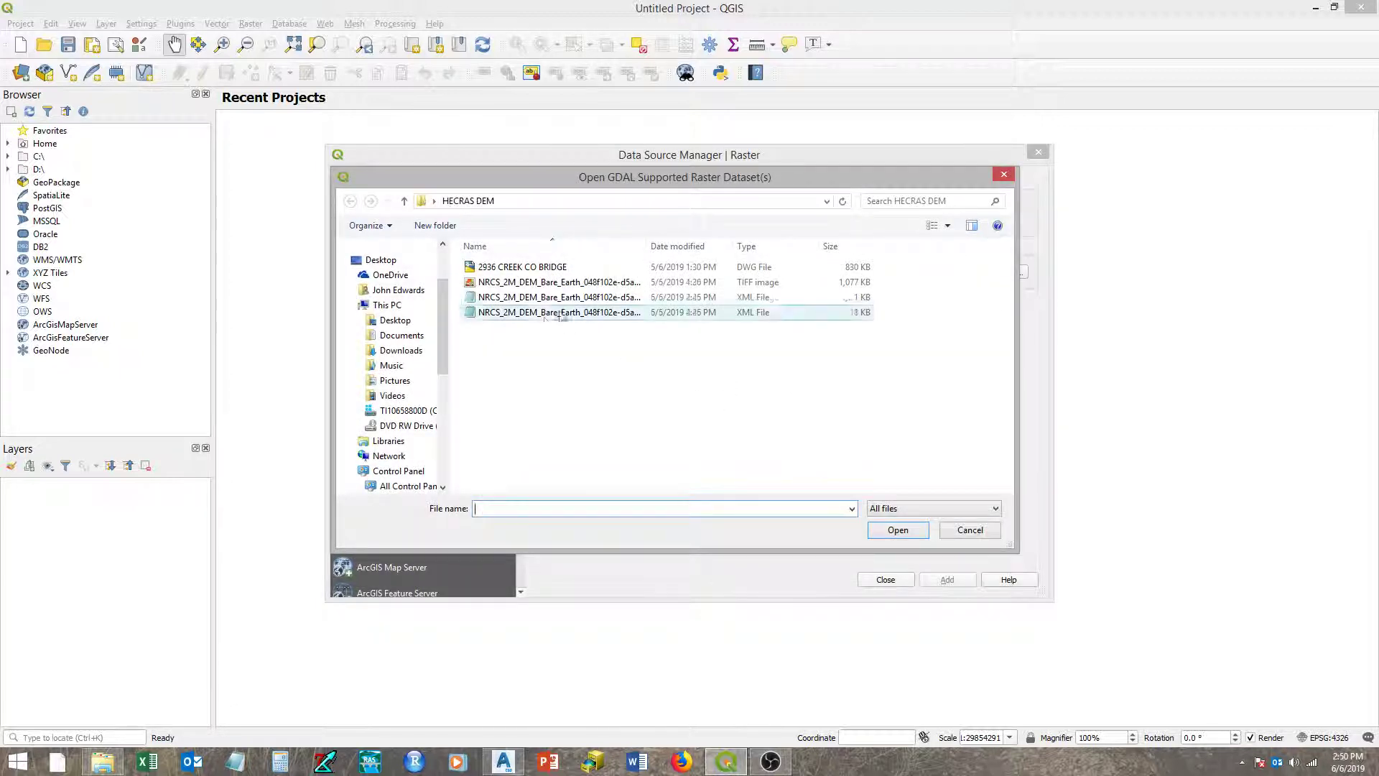
click(536, 285)
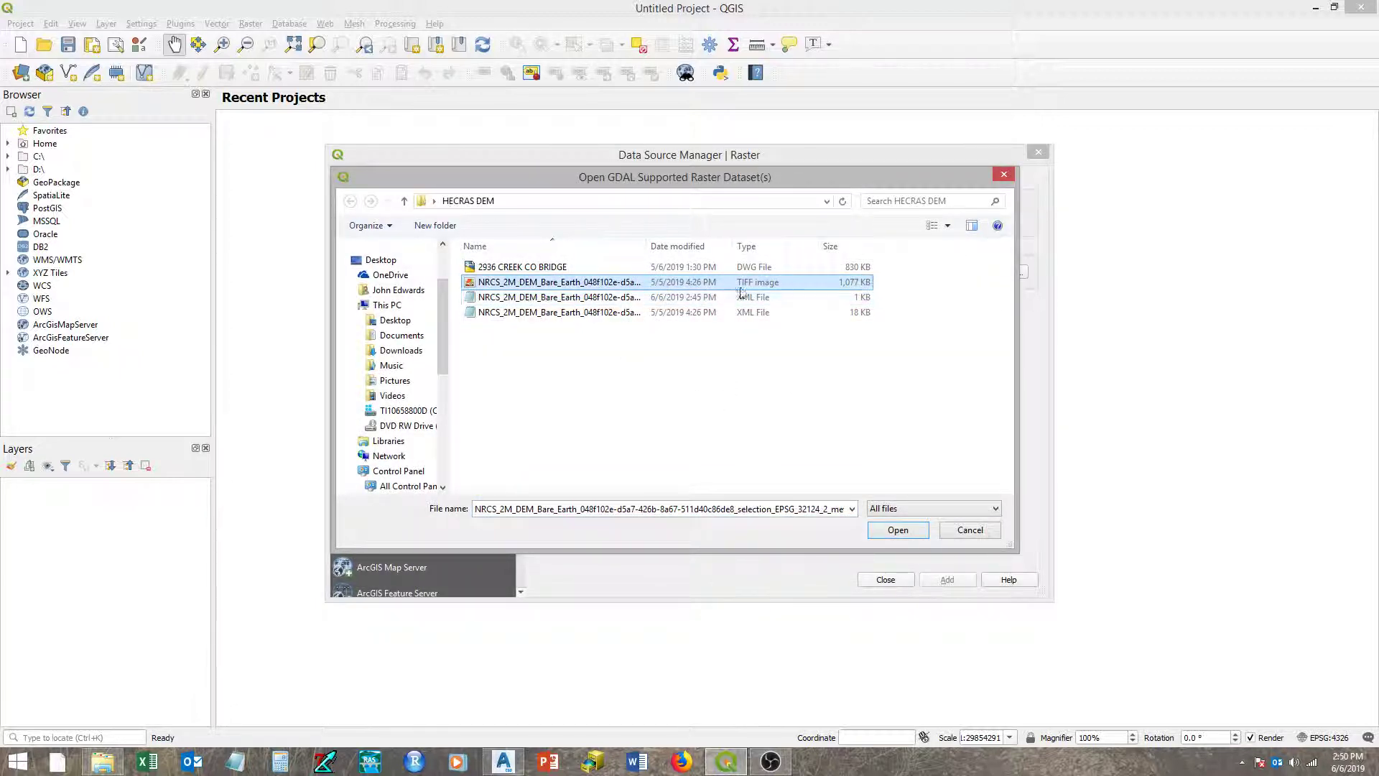
click(896, 530)
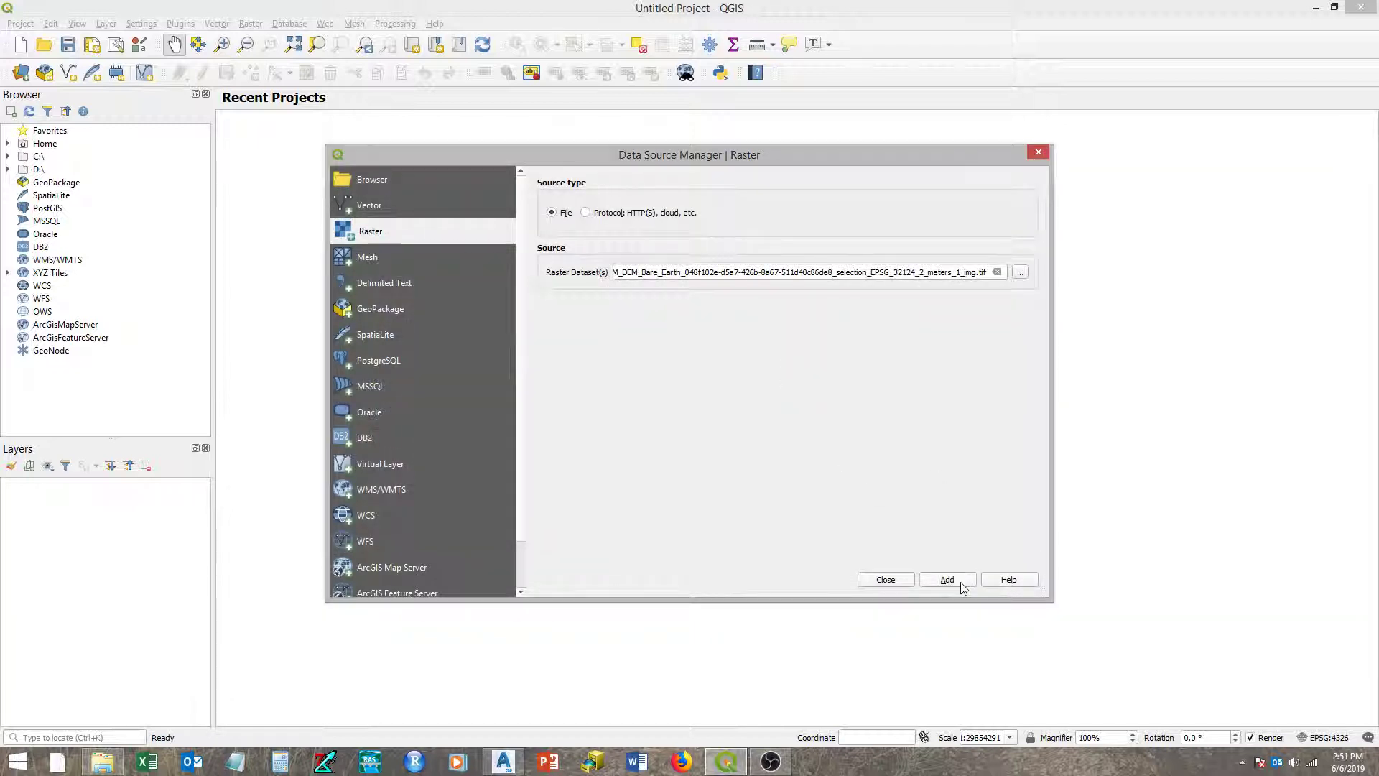
click(959, 584)
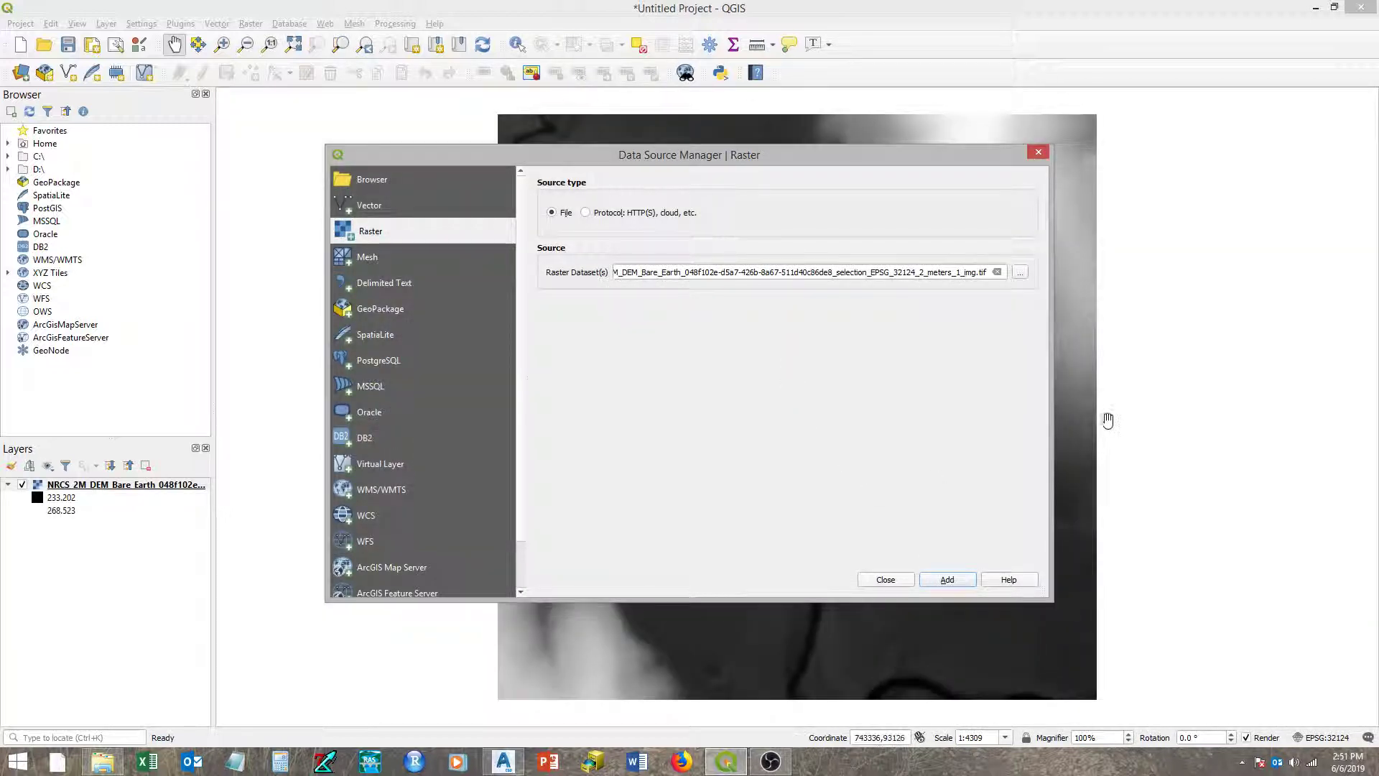
click(884, 582)
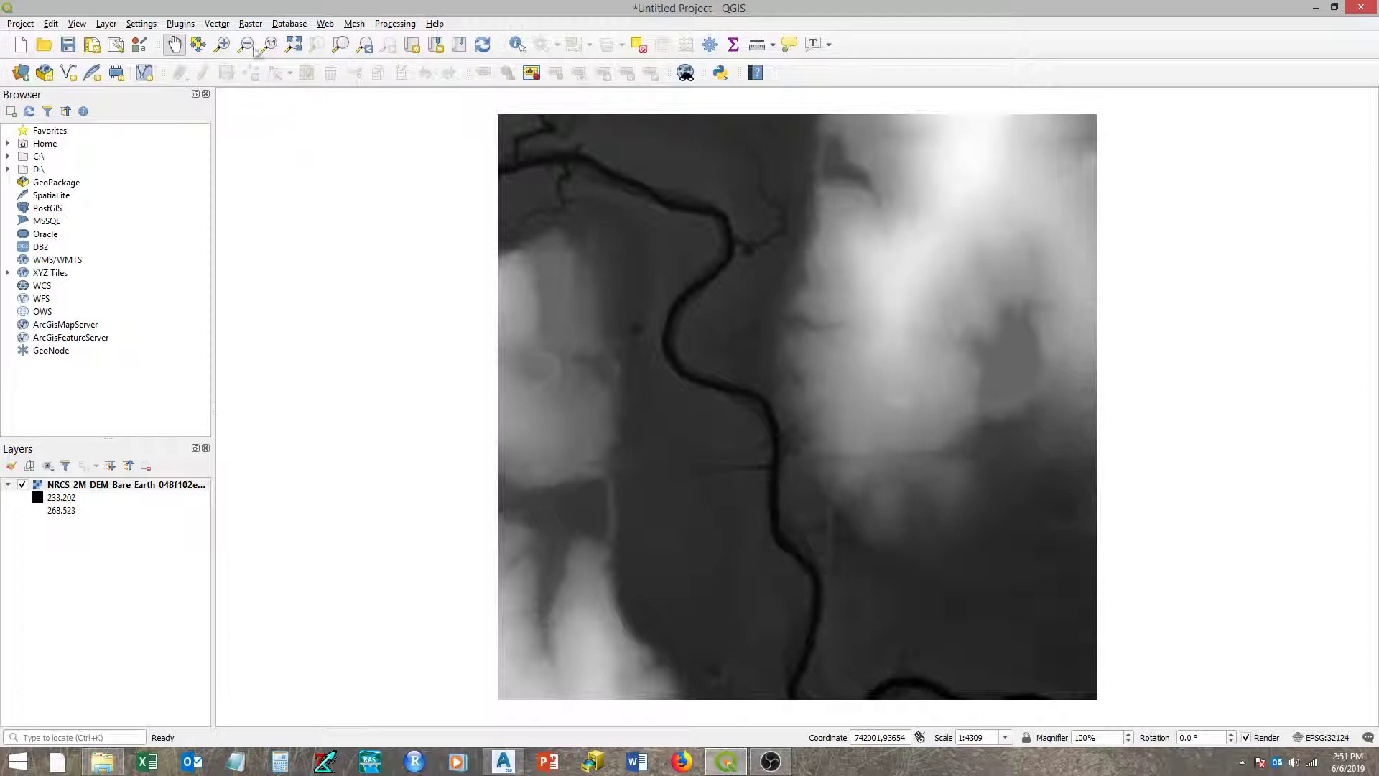
- In the Raster Calculator, build the expression DEM band * 3.28084
click(250, 23)
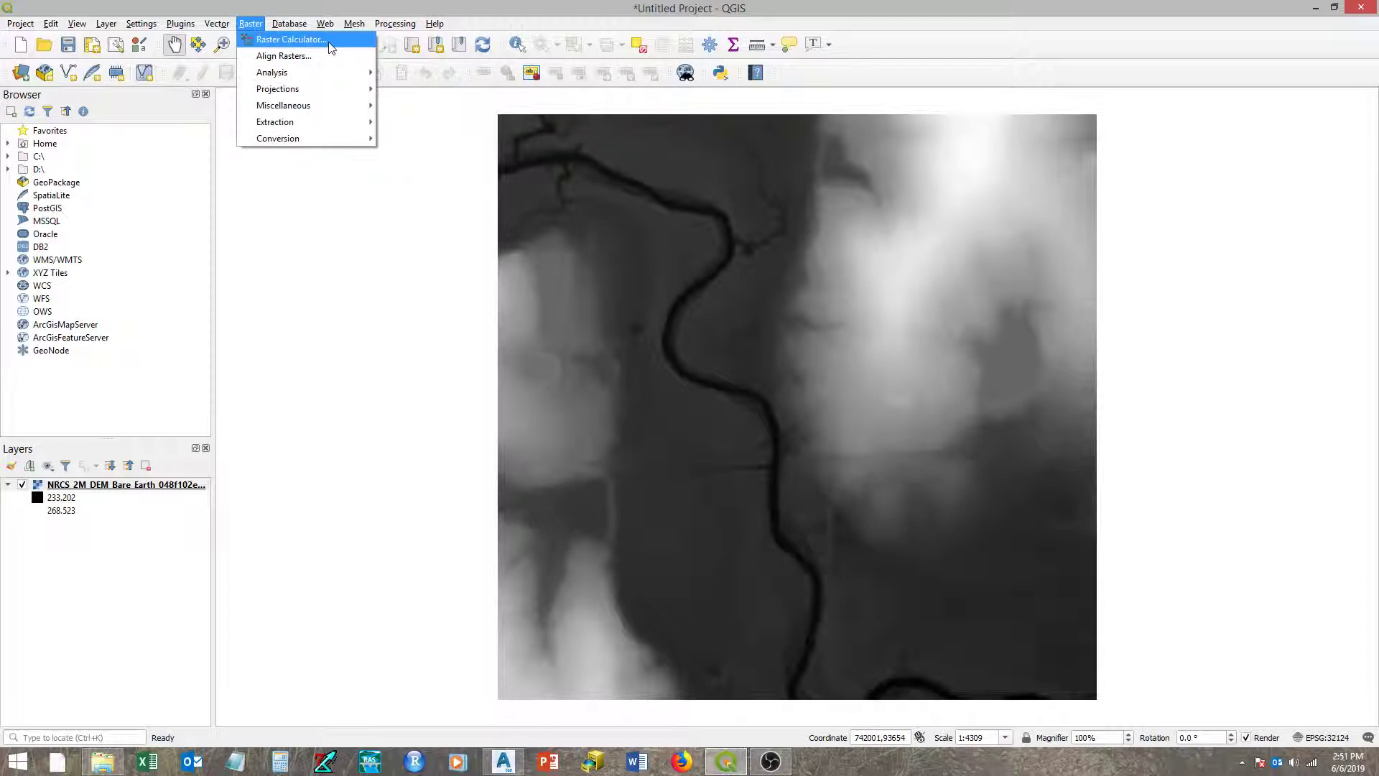
click(289, 39)
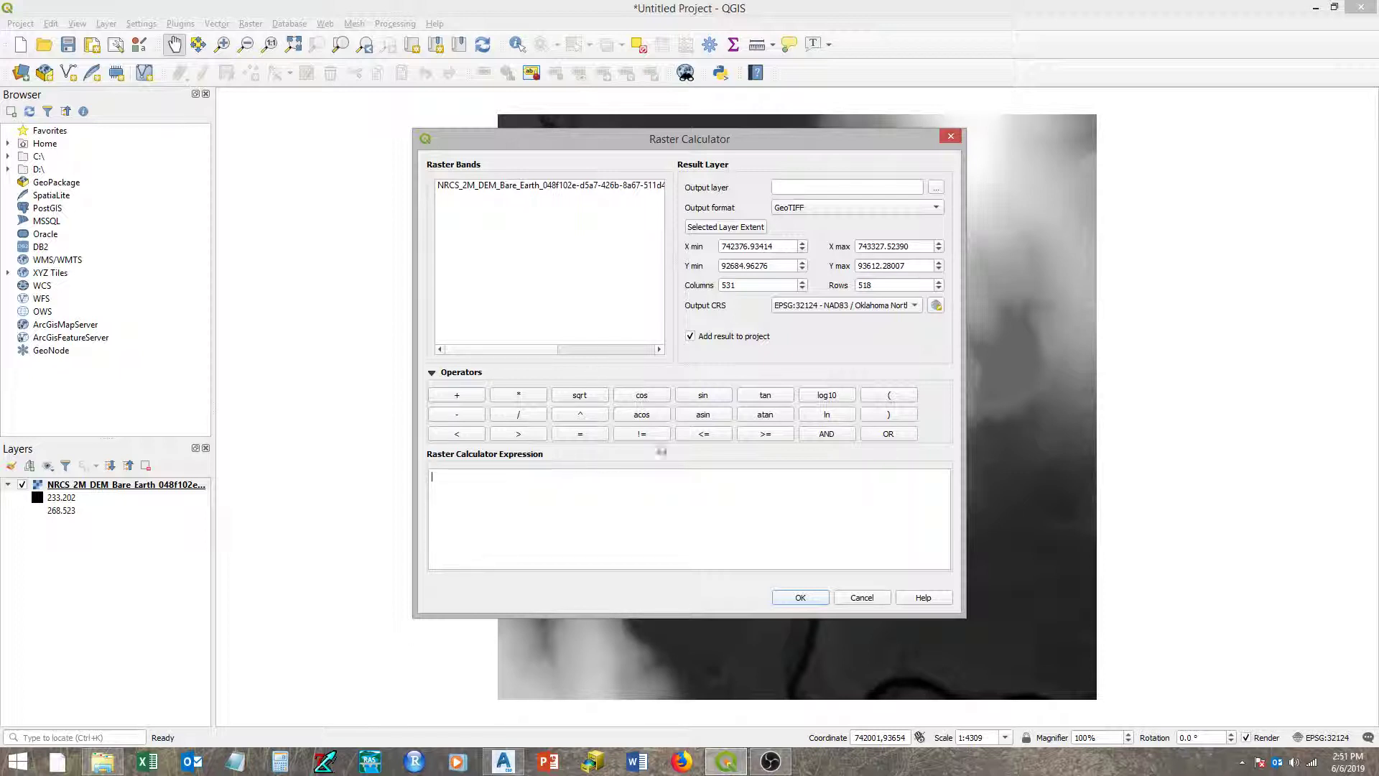
double_click(547, 185)
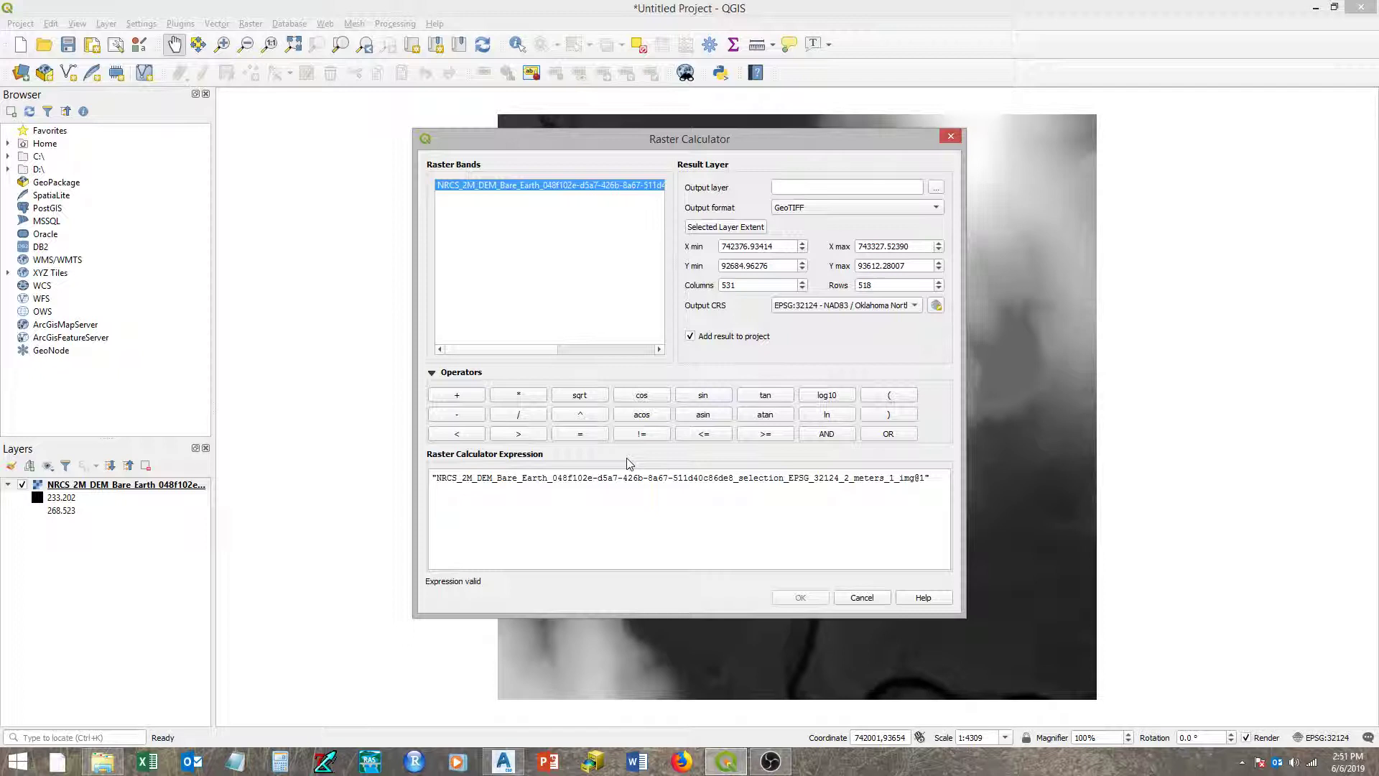
click(525, 397)
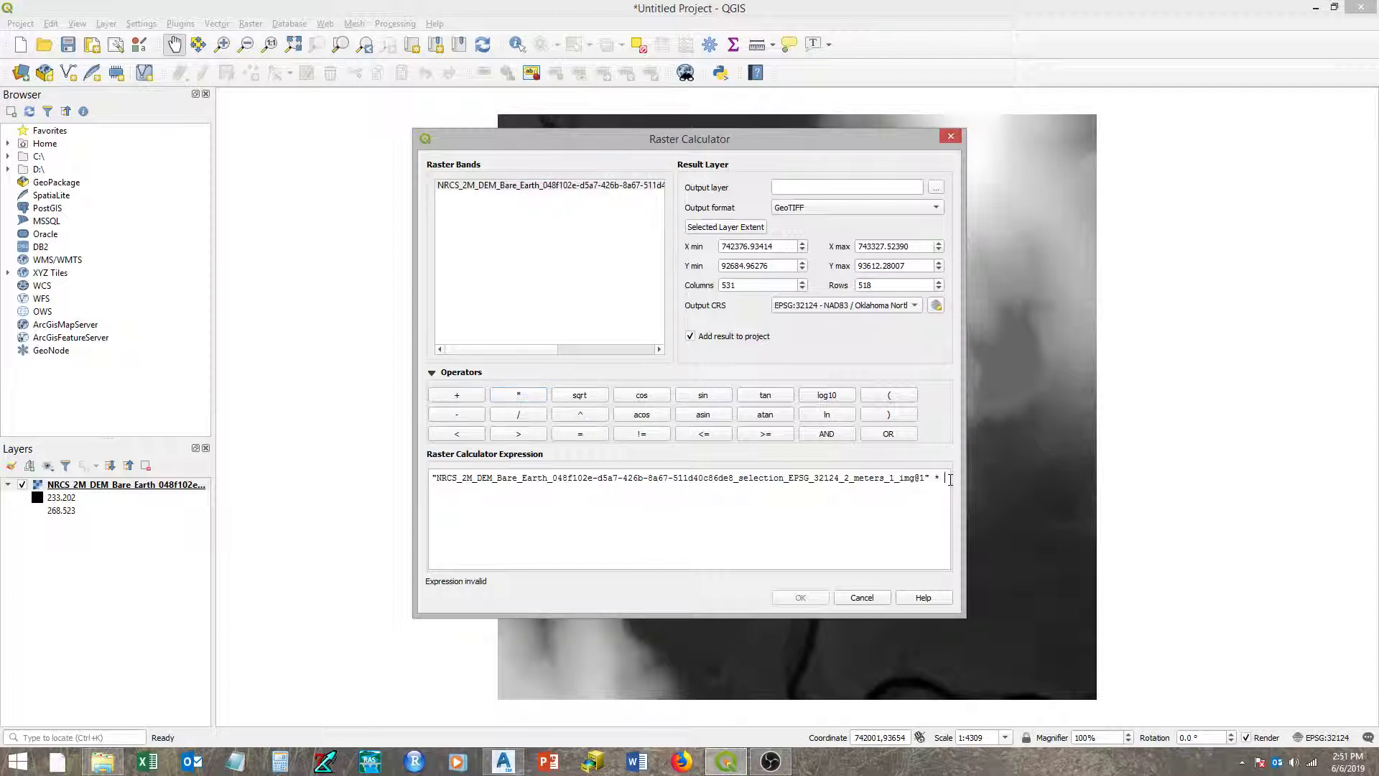
text(3.28)
text(084)
- Set the calculator output to a GeoTIFF named DEMft in Desktop > HECRAS DEM
click(935, 188)
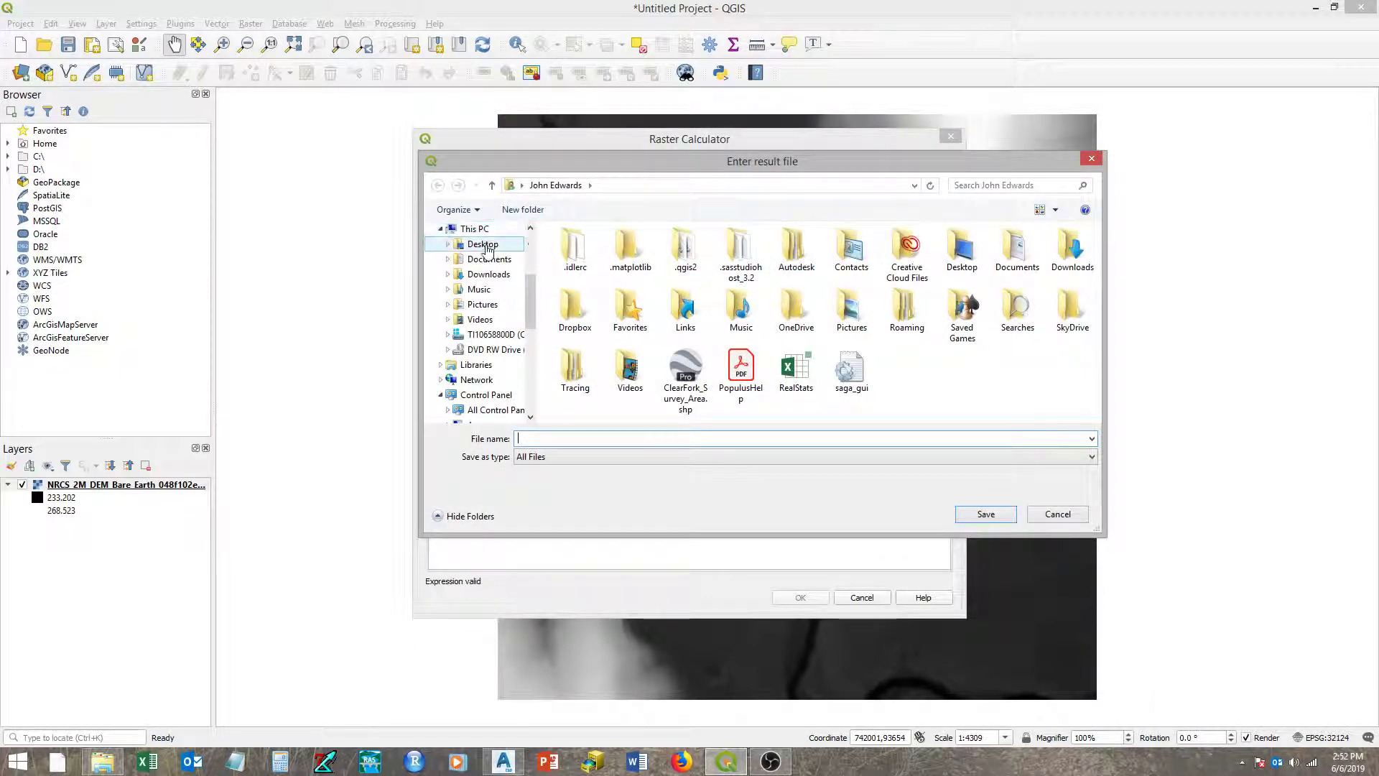
click(482, 244)
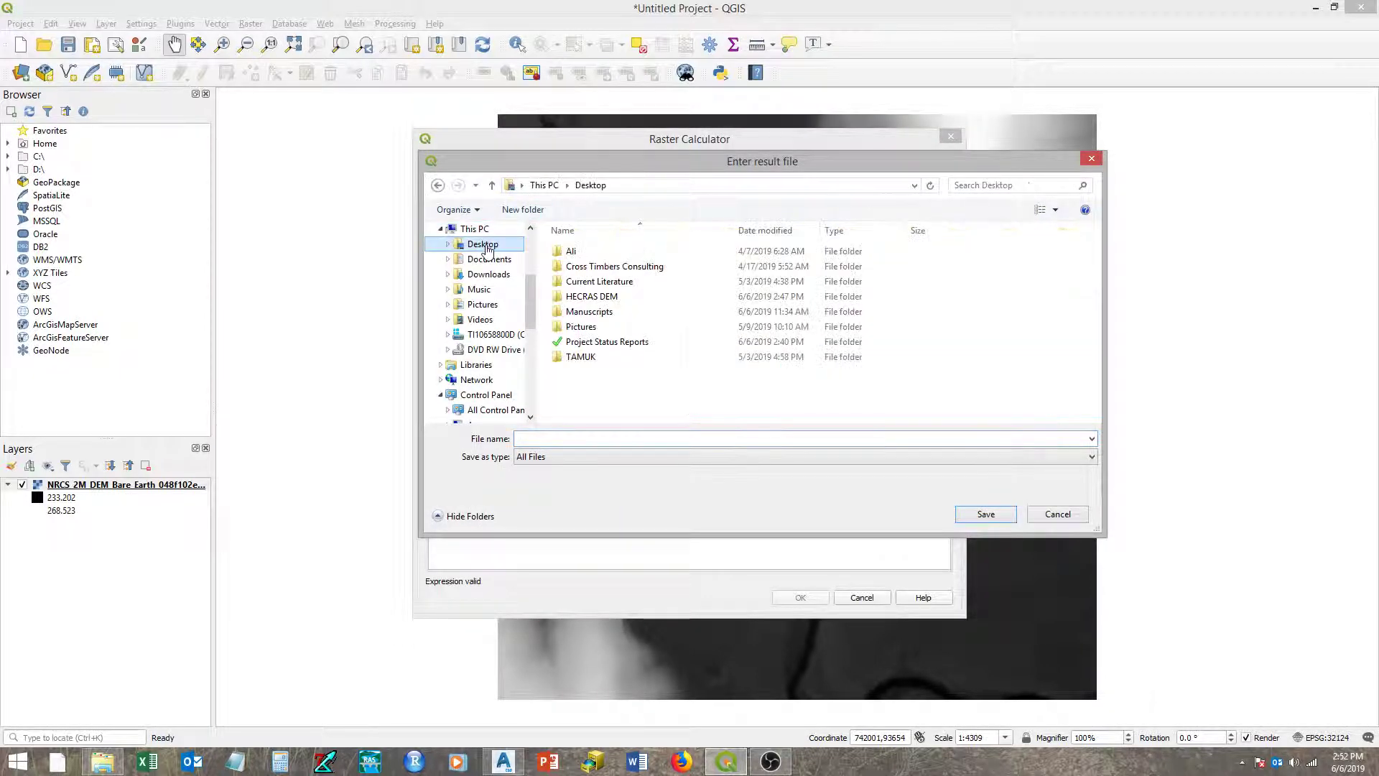
double_click(609, 298)
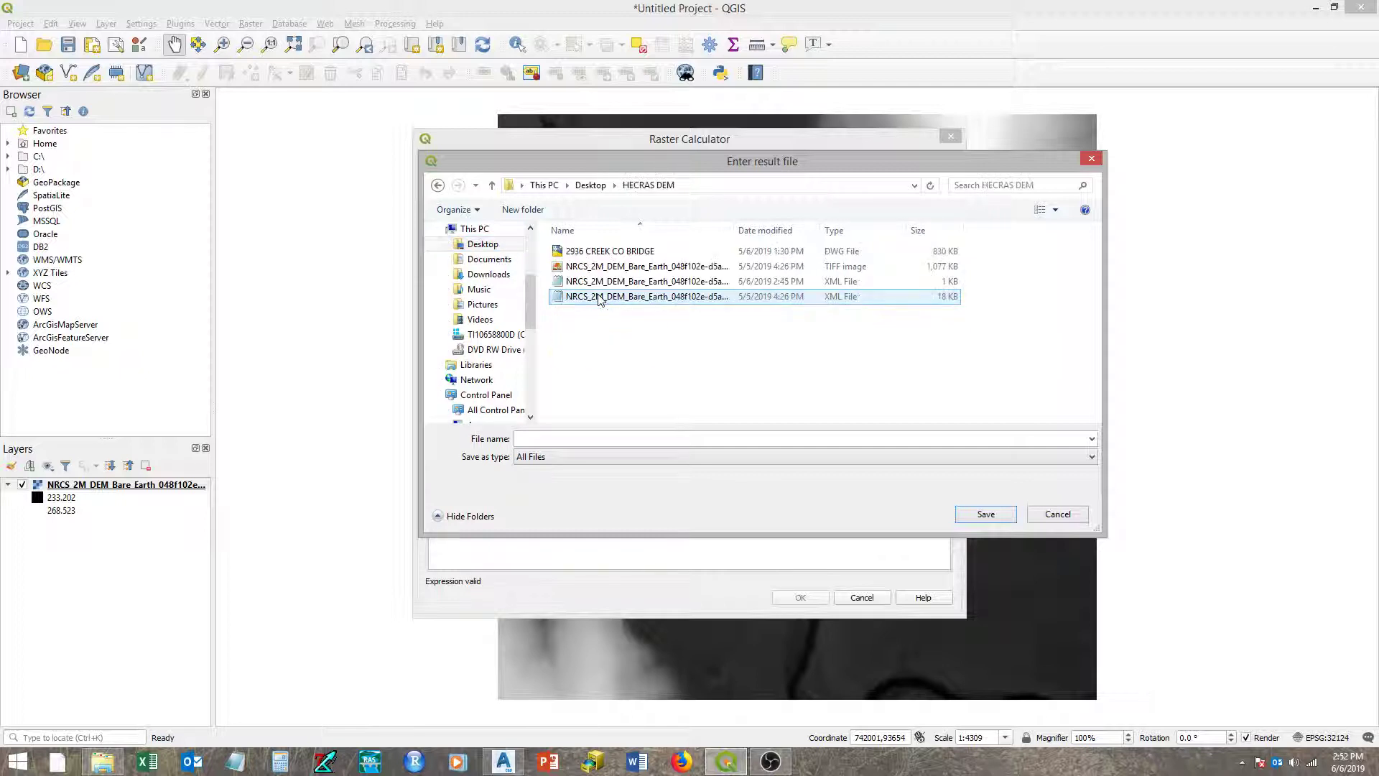
click(570, 439)
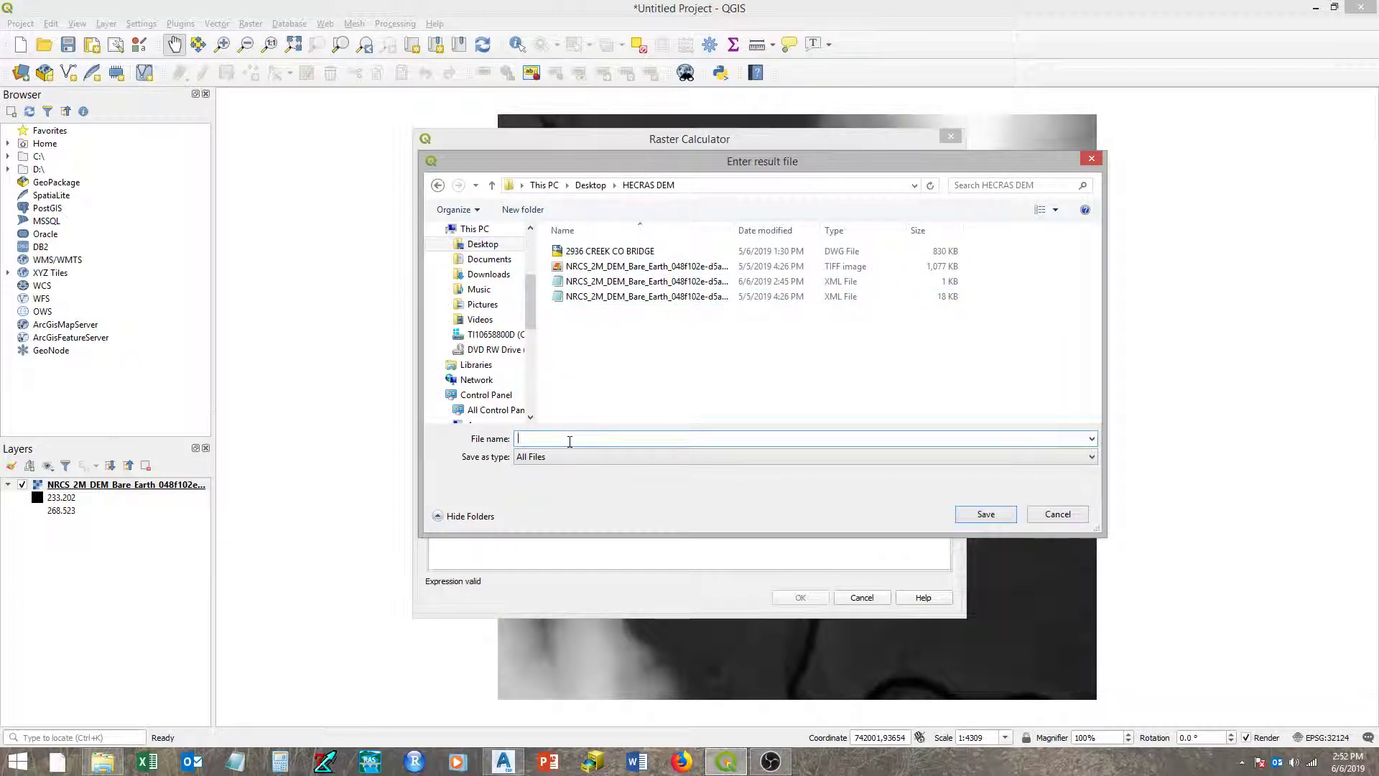
text(DEMft)
click(983, 514)
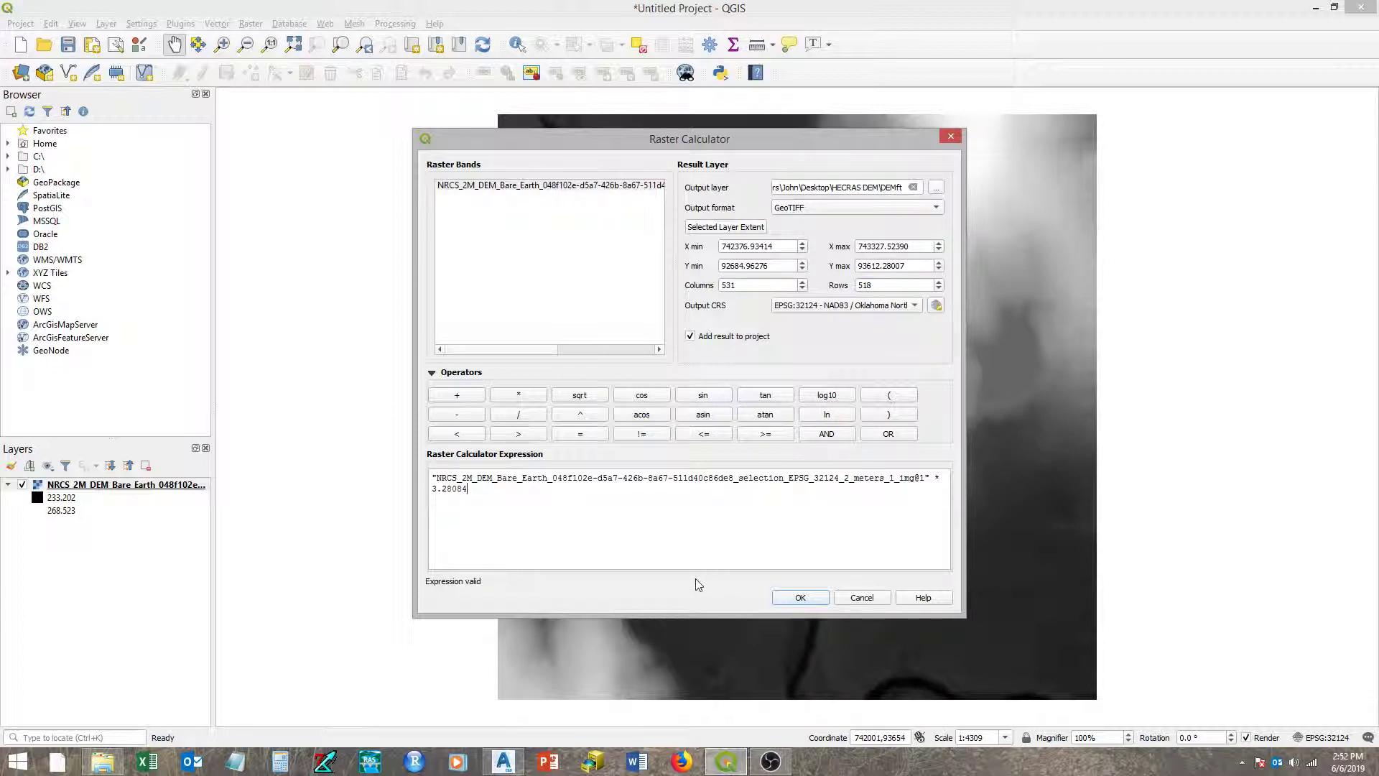
- Confirm the Raster Calculator to generate the DEMft feet raster as a new layer
click(795, 597)
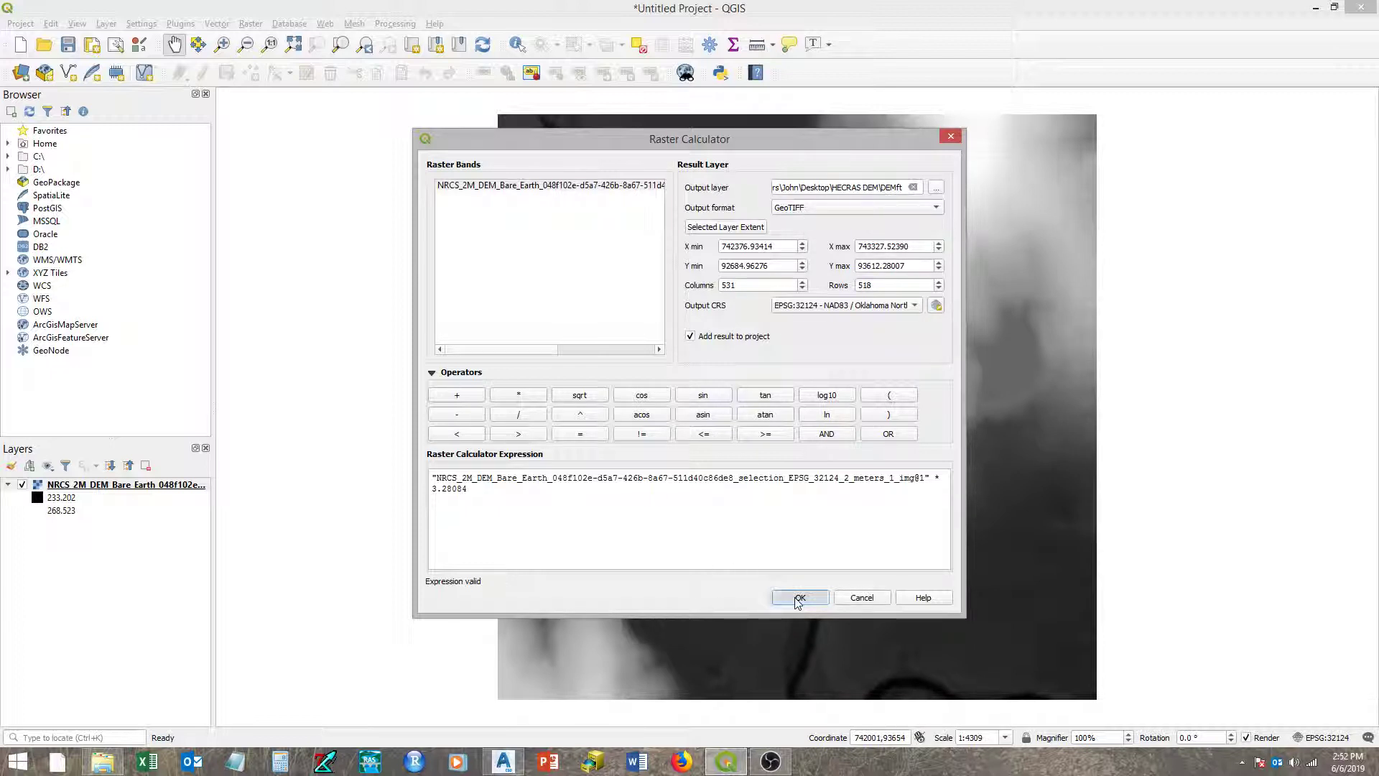